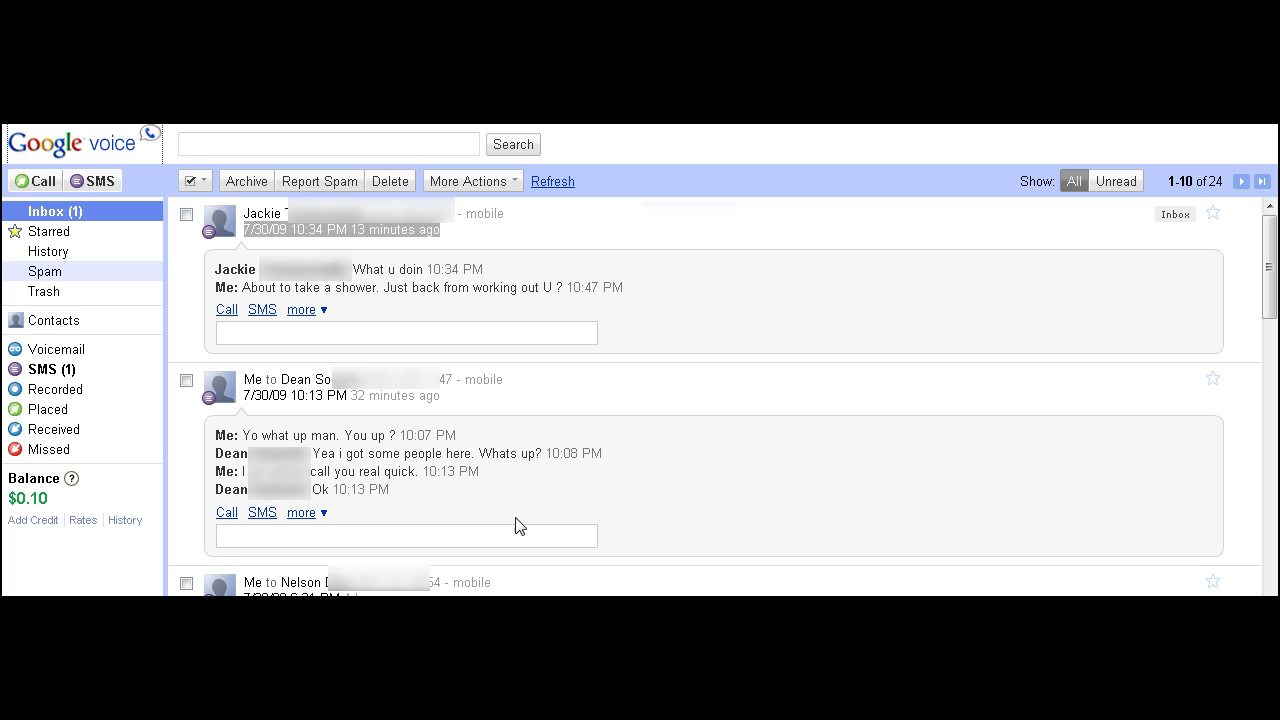
- Reply to the first inbox conversation with the text message "Do you want to do something tonight ?" and send it
click(250, 320)
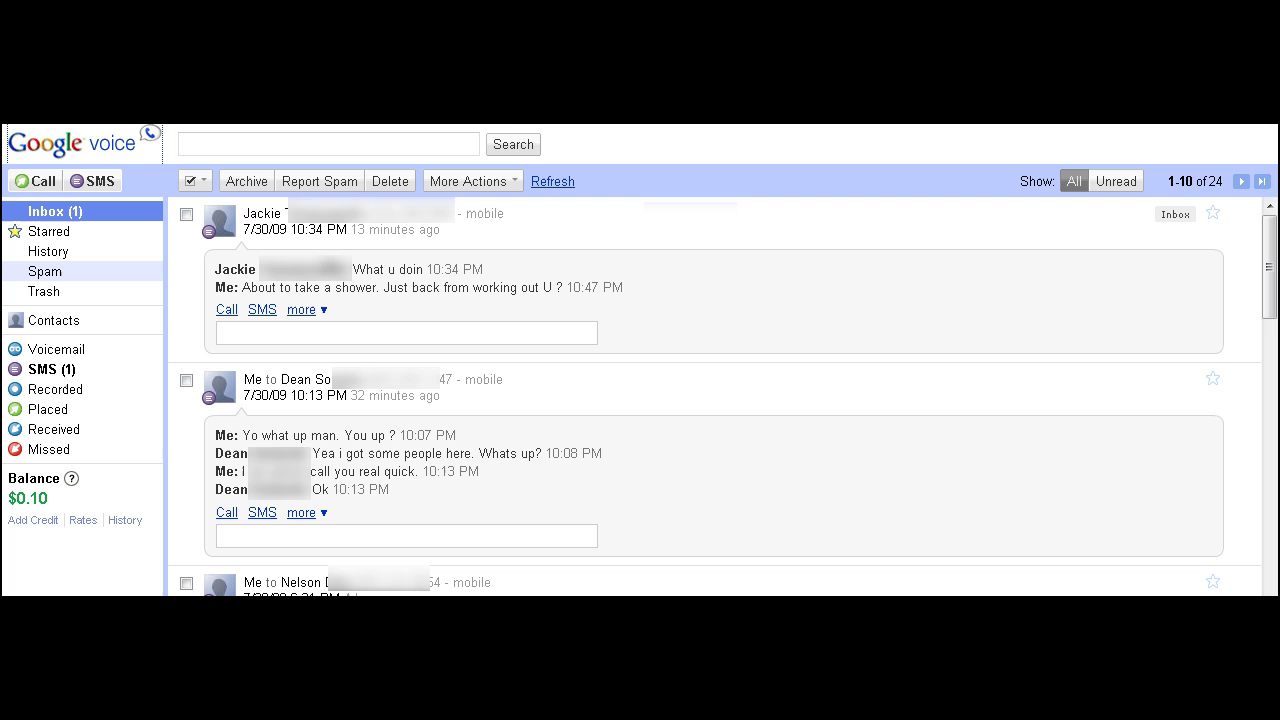
click(339, 340)
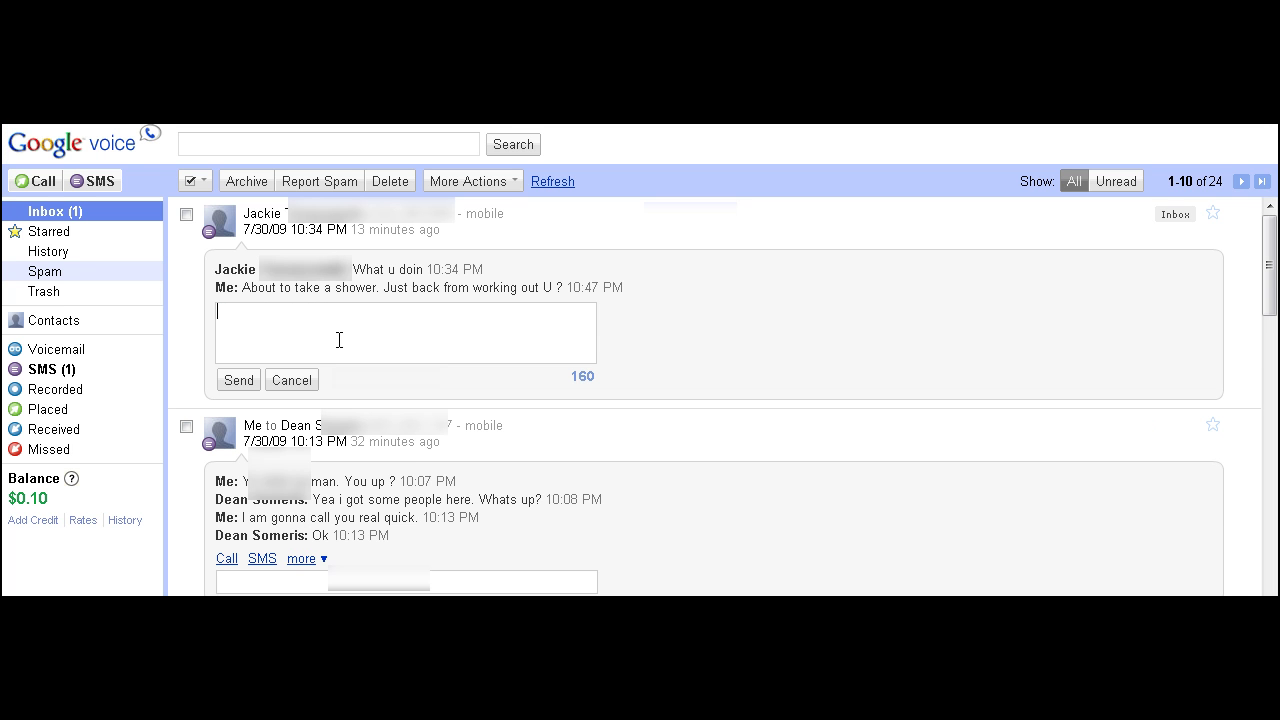
text(Do)
key(BackSpace)
key(BackSpace)
text(Do you want to do something tonight )
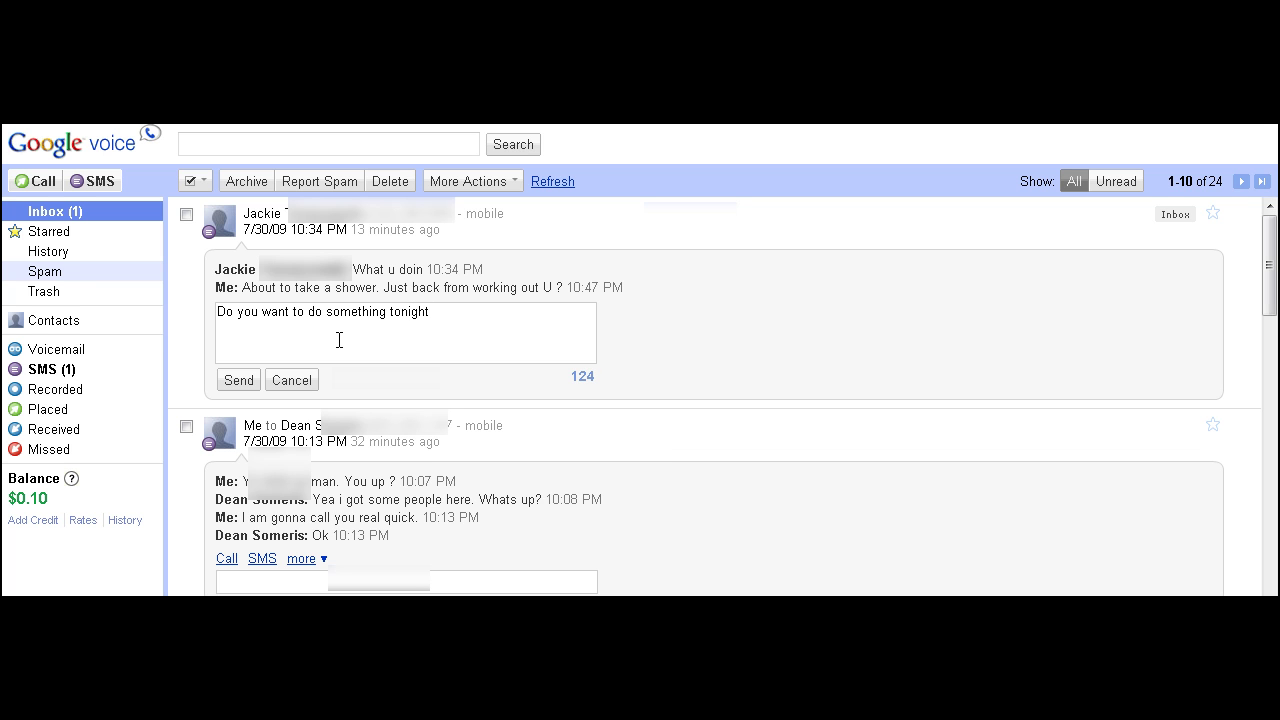
text(?)
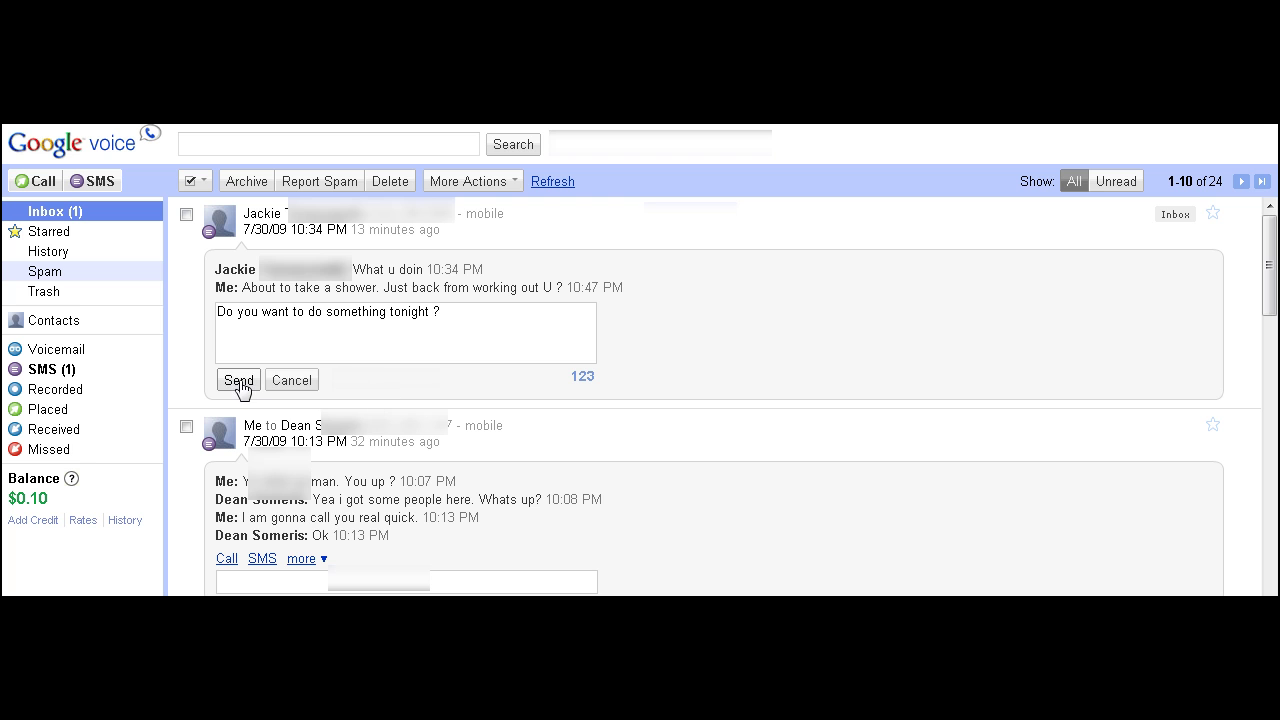
click(239, 381)
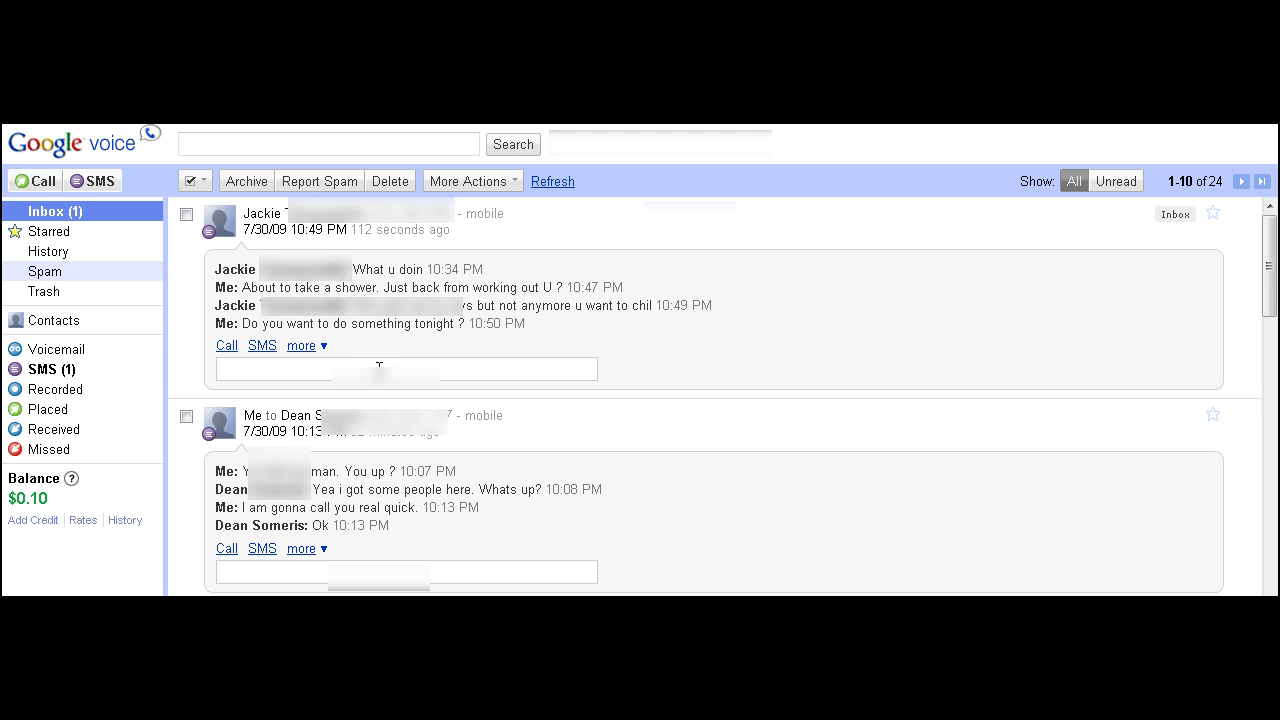
- Start a new SMS and clear the prefilled recipient number
click(97, 183)
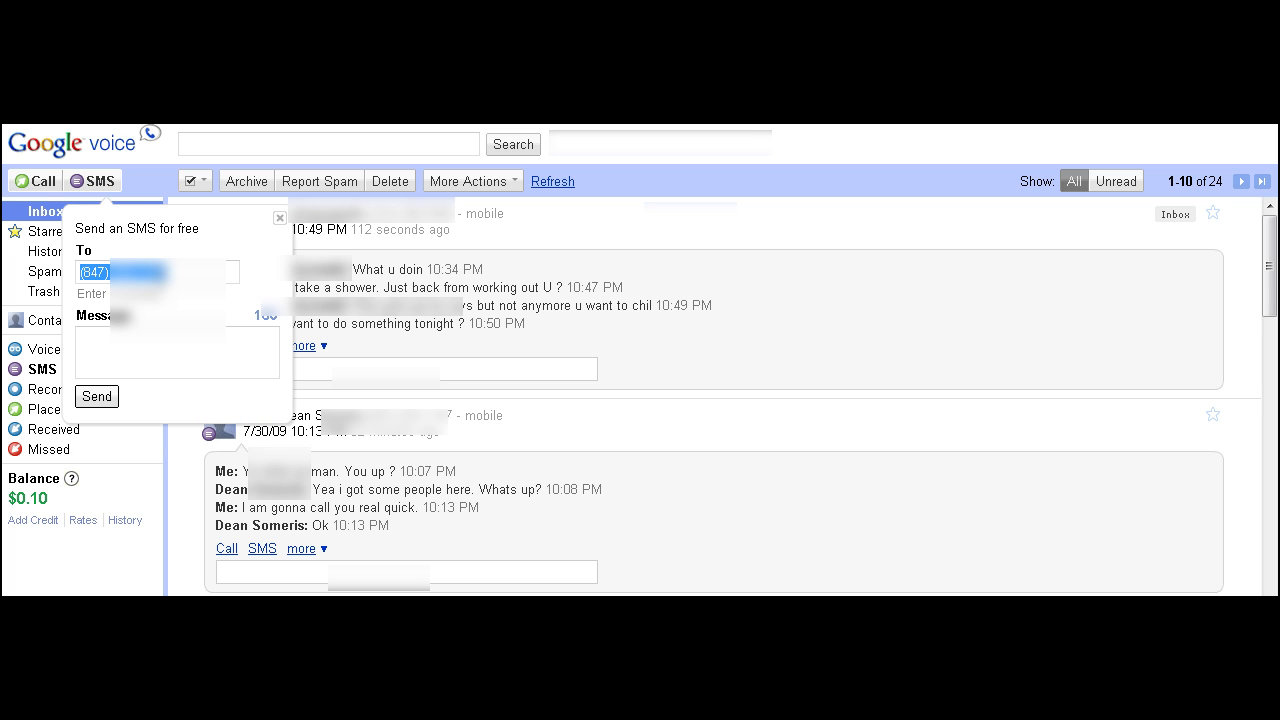
key(BackSpace)
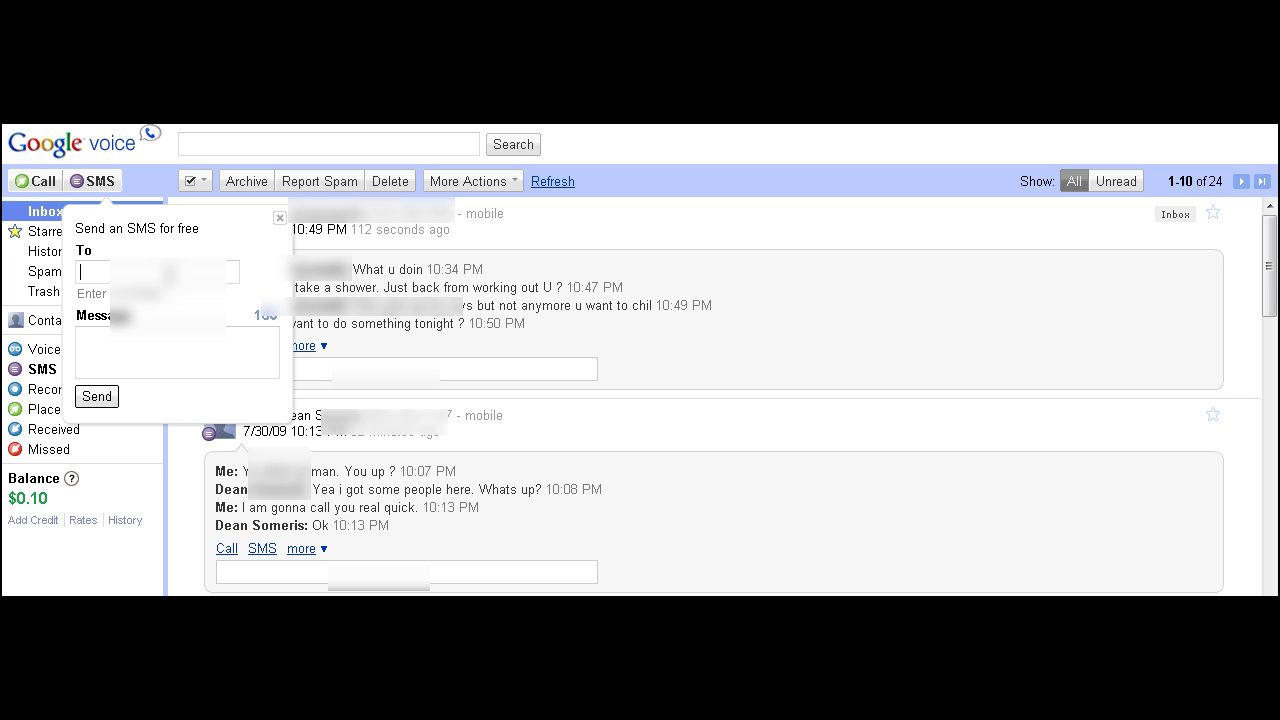
text(beau)
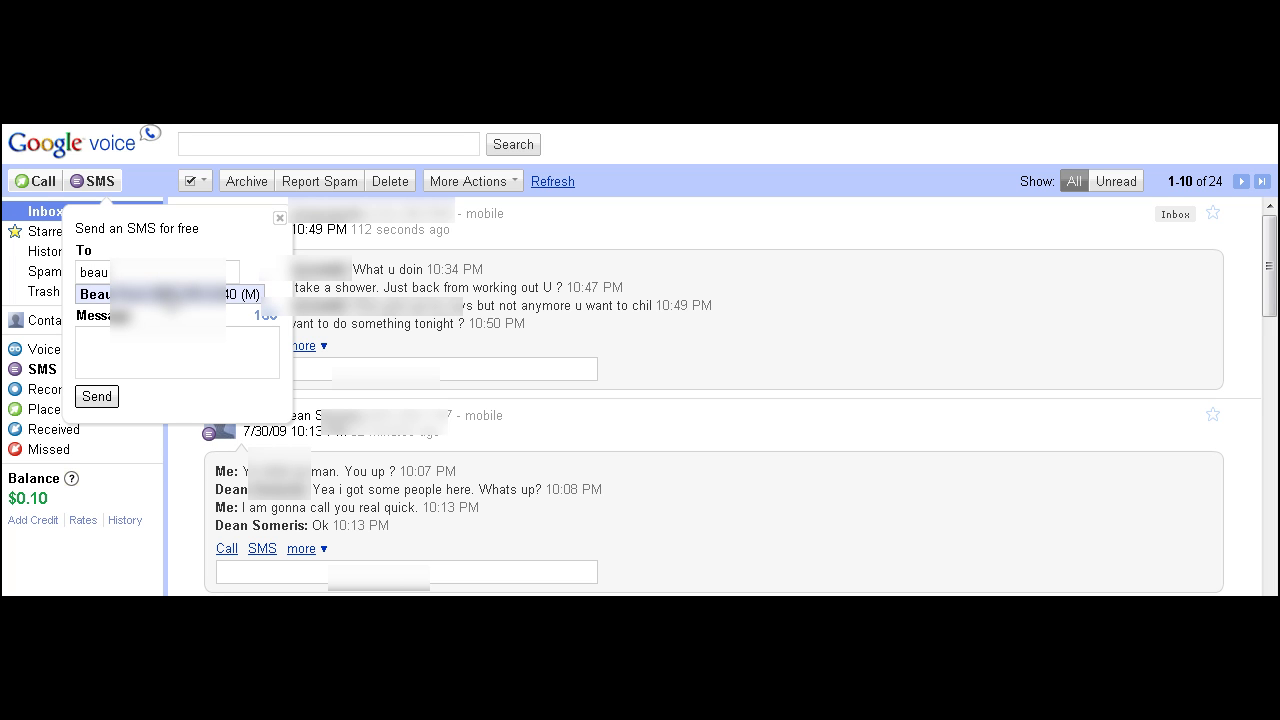
key(Return)
click(136, 347)
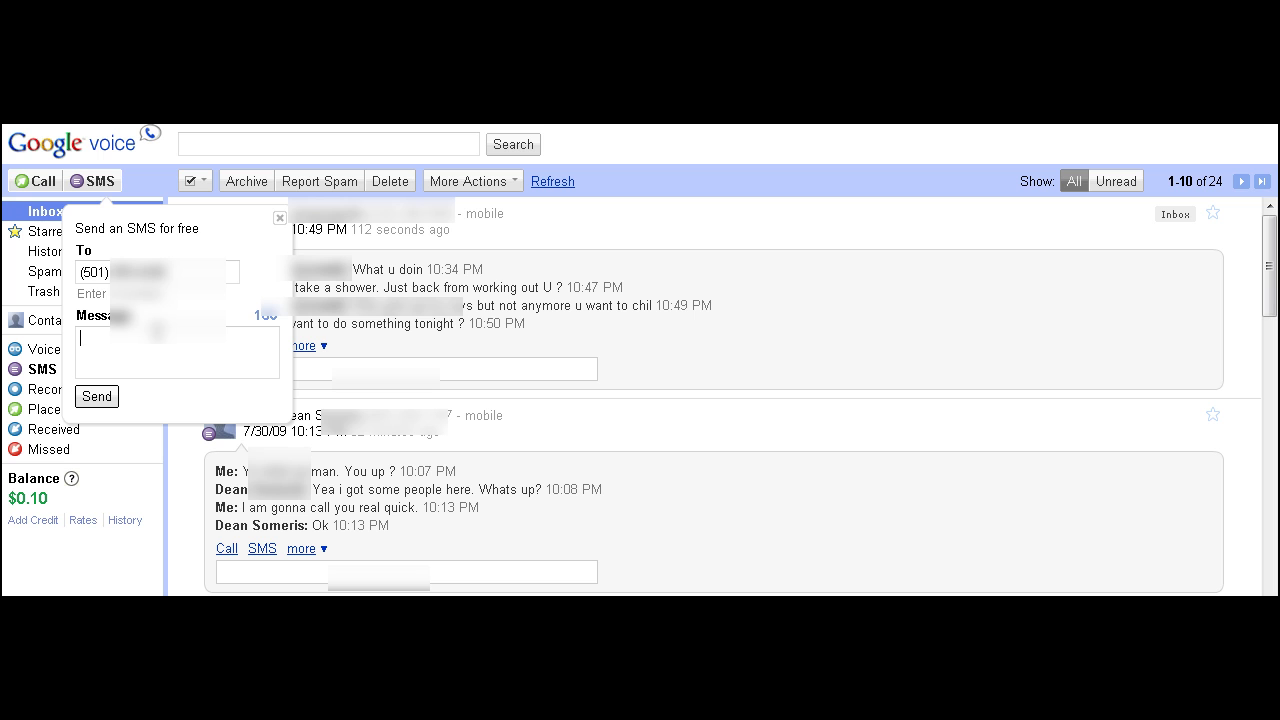
text(T)
key(BackSpace)
drag(160, 272, 69, 280)
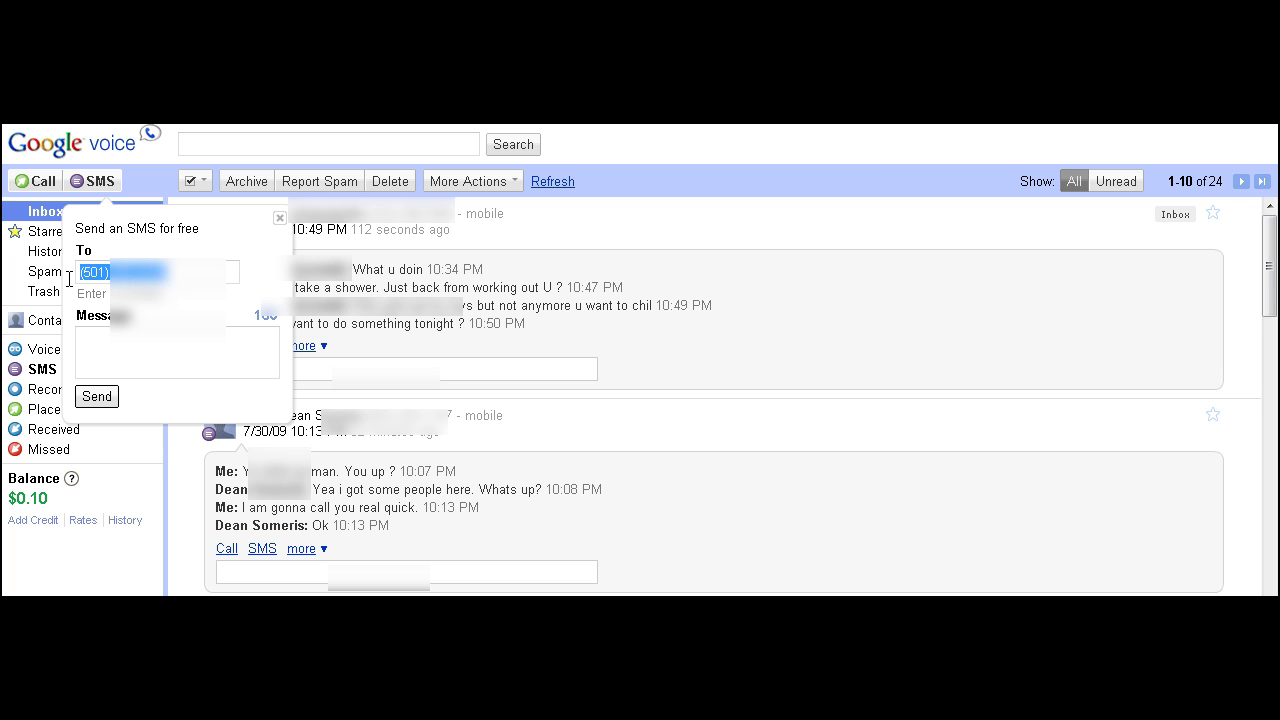
key(BackSpace)
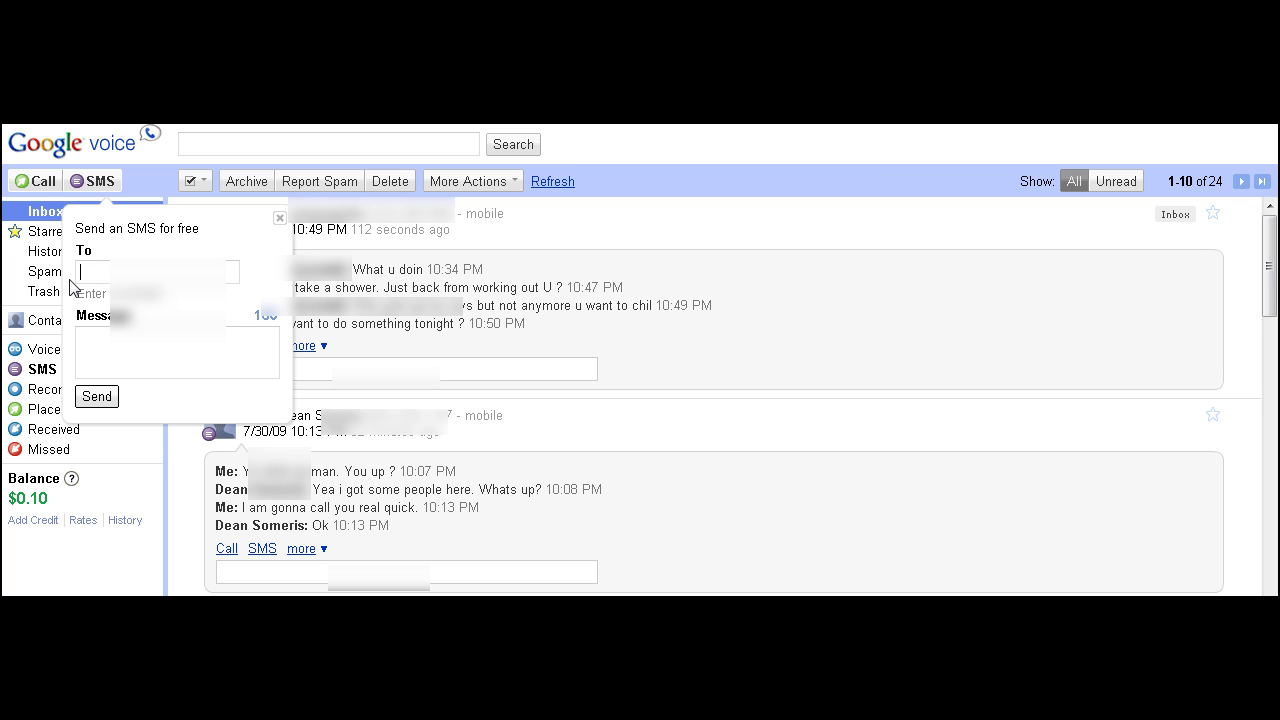
- Choose the third contact suggested for the friend's first name and send a greeting SMS ending with "so don't worry about no need to respond"
text(fuad)
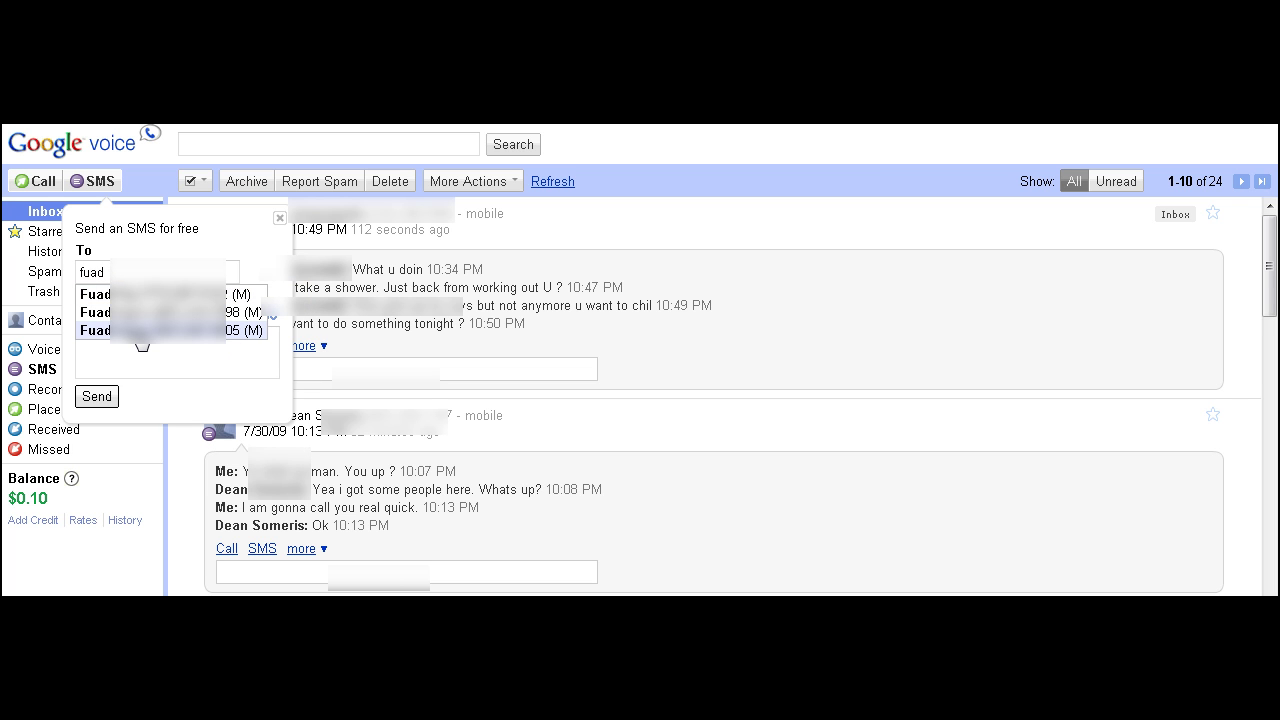
click(140, 334)
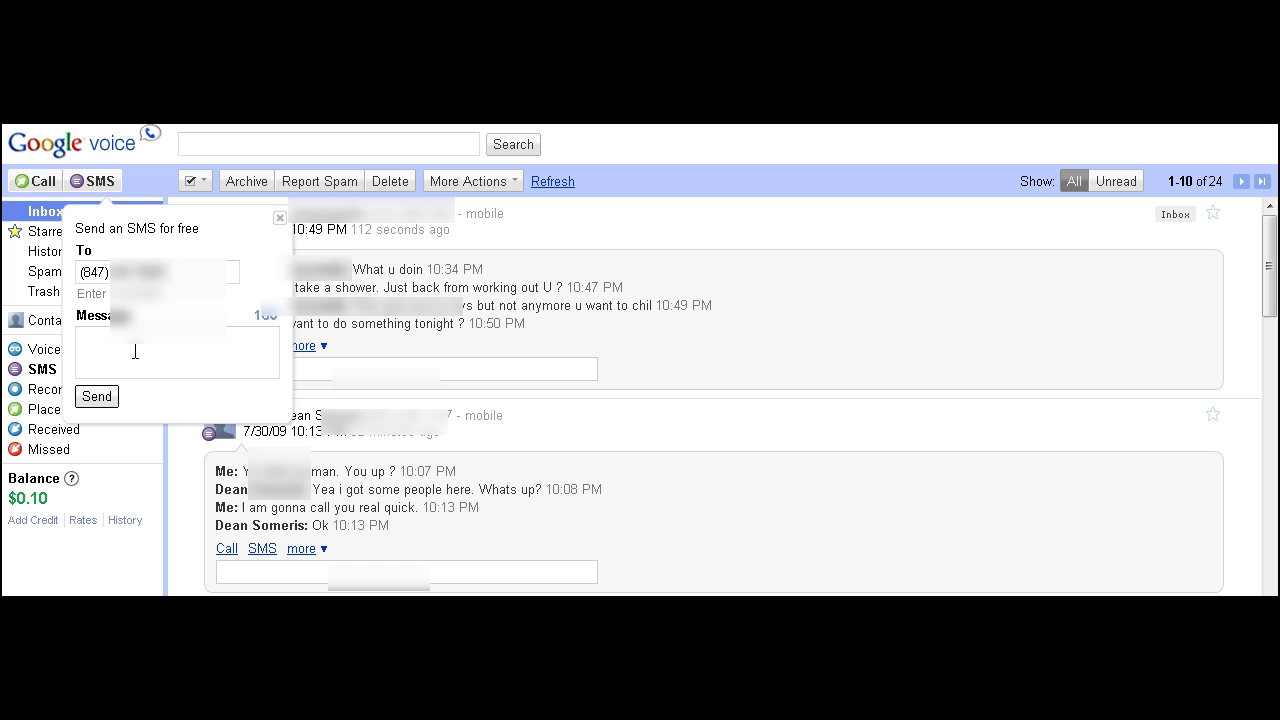
text(Hey there Fu what are )
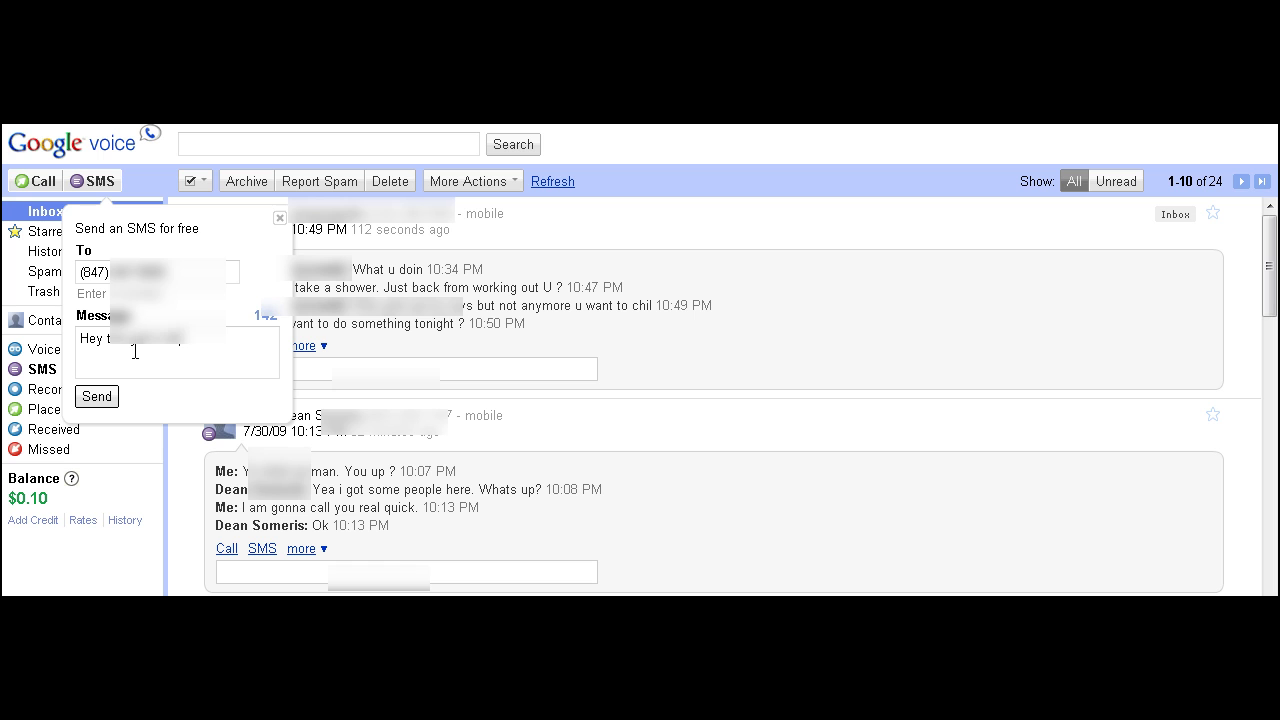
text(so)
key(BackSpace)
key(BackSpace)
key(BackSpace)
key(BackSpace)
key(BackSpace)
key(BackSpace)
key(BackSpace)
key(BackSpace)
key(BackSpace)
key(BackSpace)
text(up dude so don't worr)
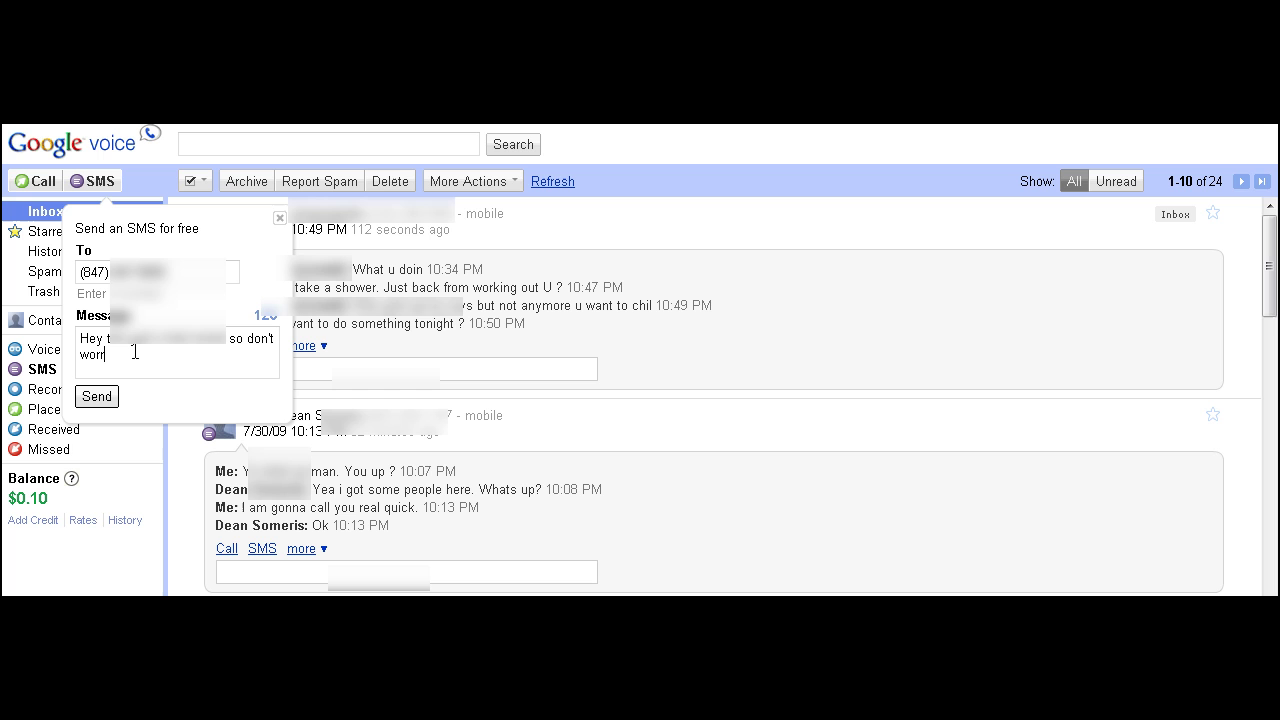
text(y about no need to respond)
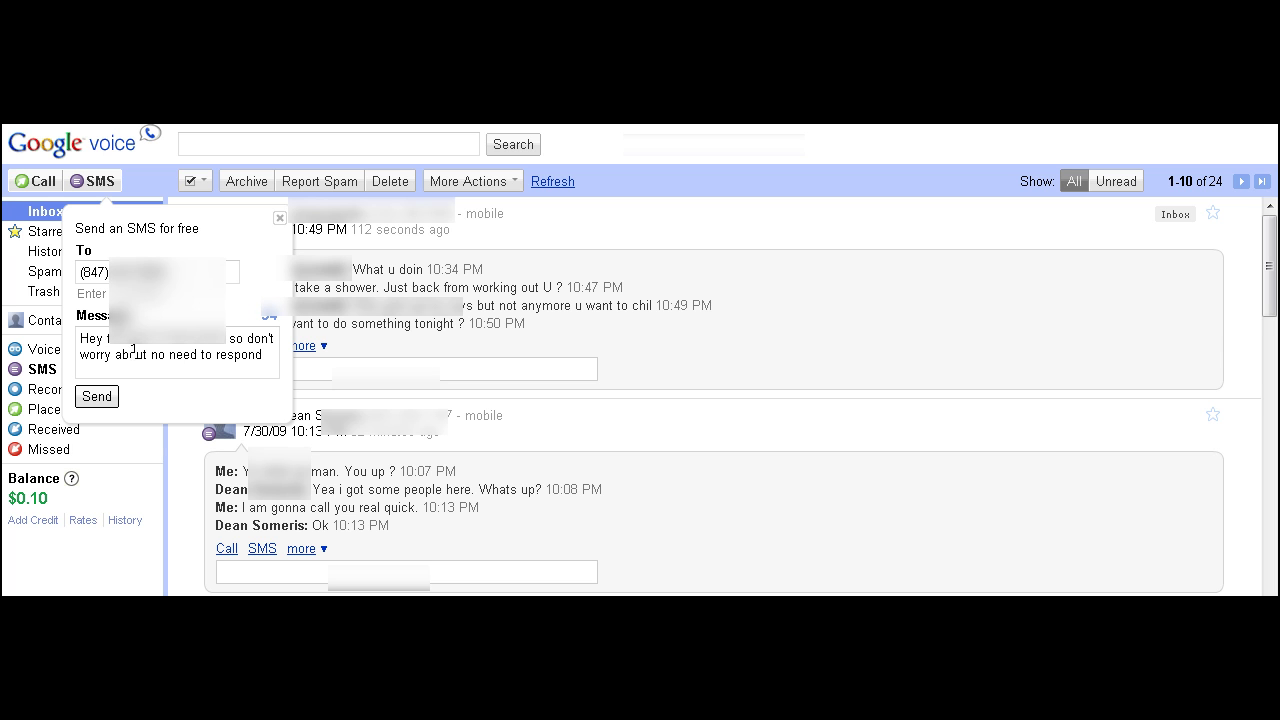
click(104, 400)
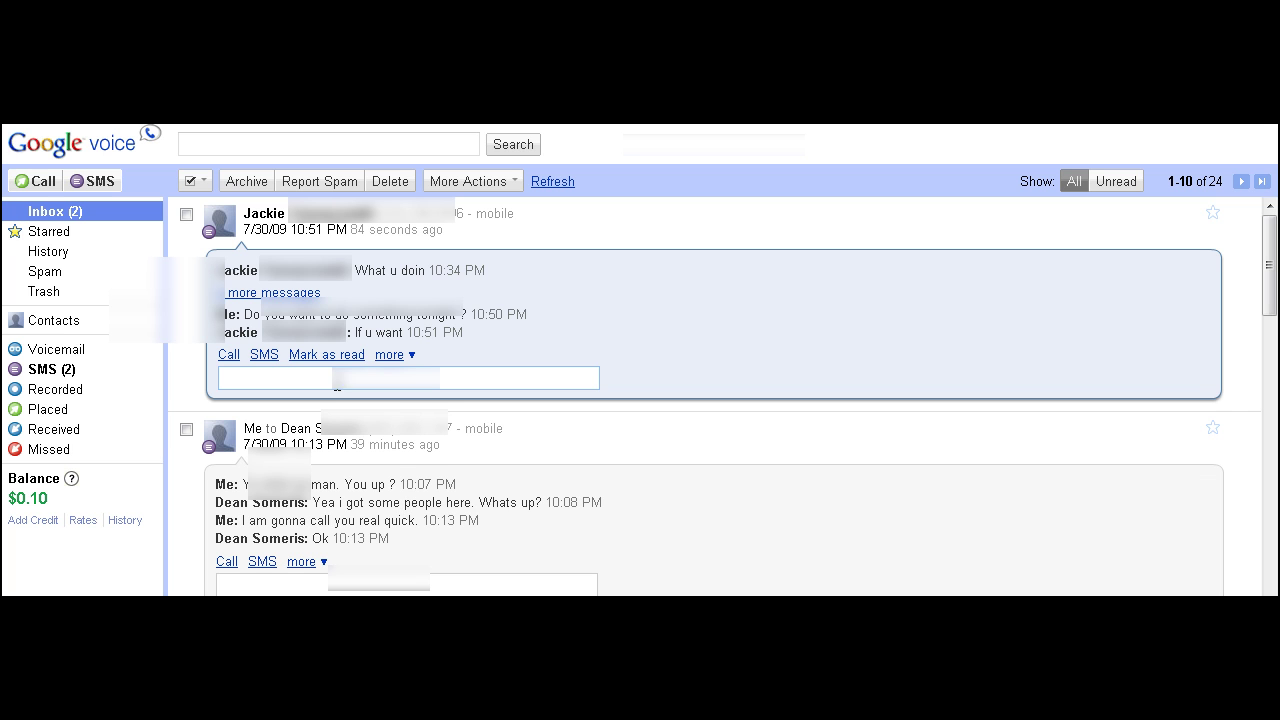
click(95, 182)
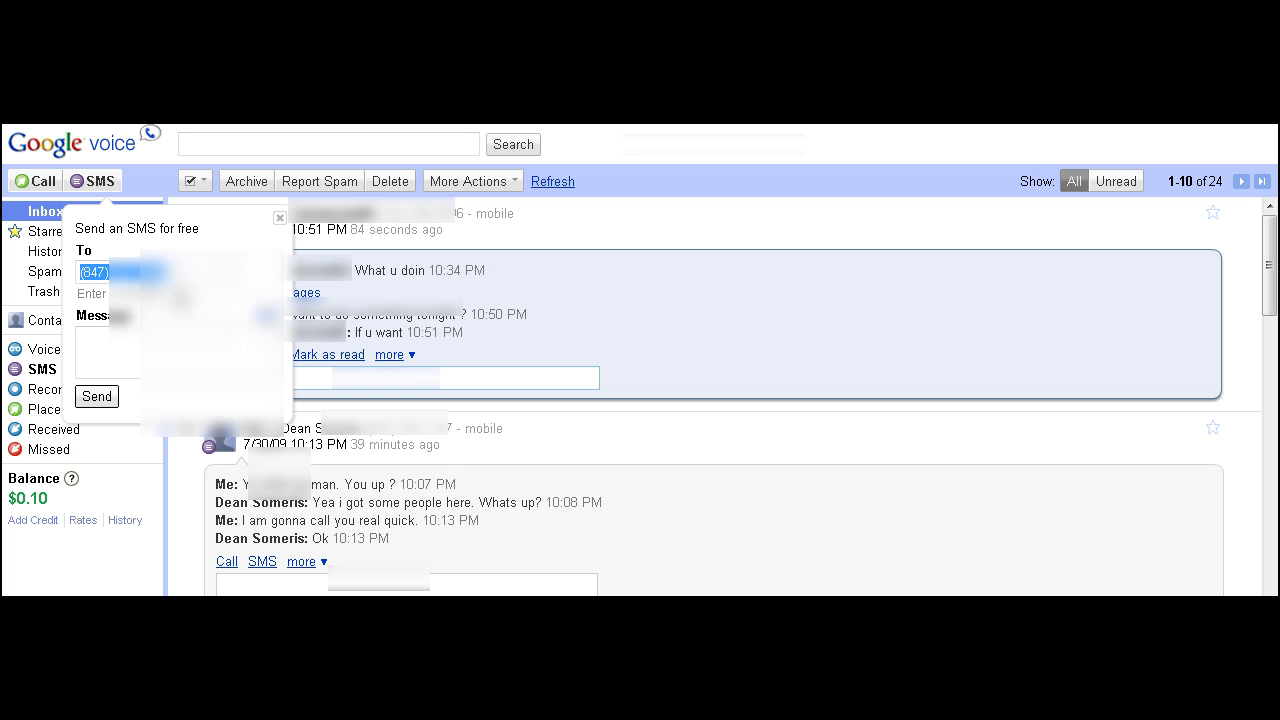
key(BackSpace)
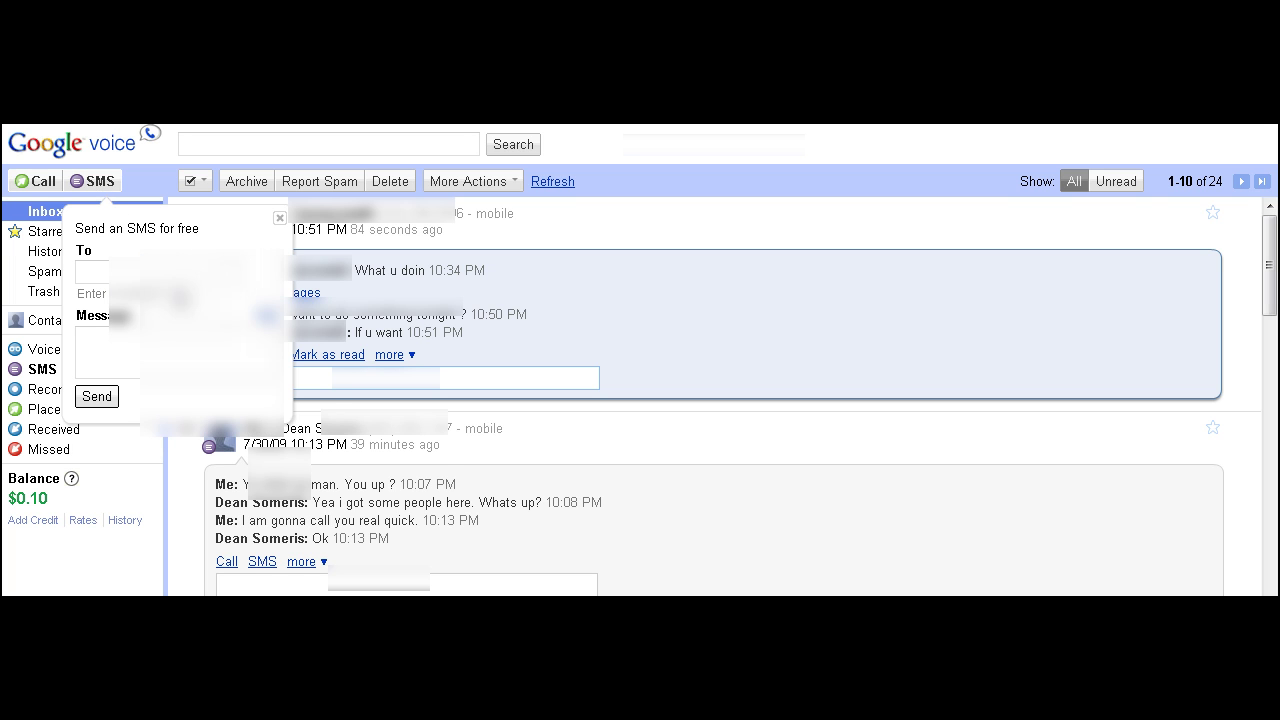
text(84)
key(BackSpace)
key(BackSpace)
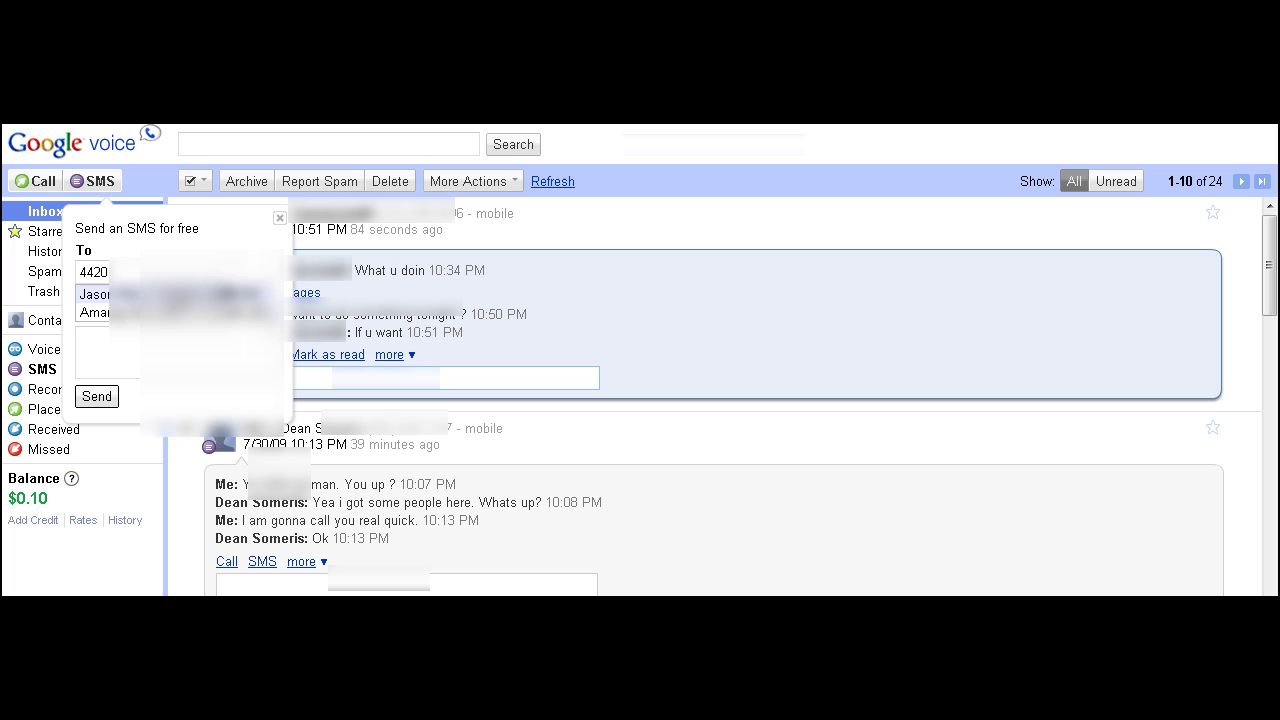
key(BackSpace)
key(BackSpace)
key(BackSpace)
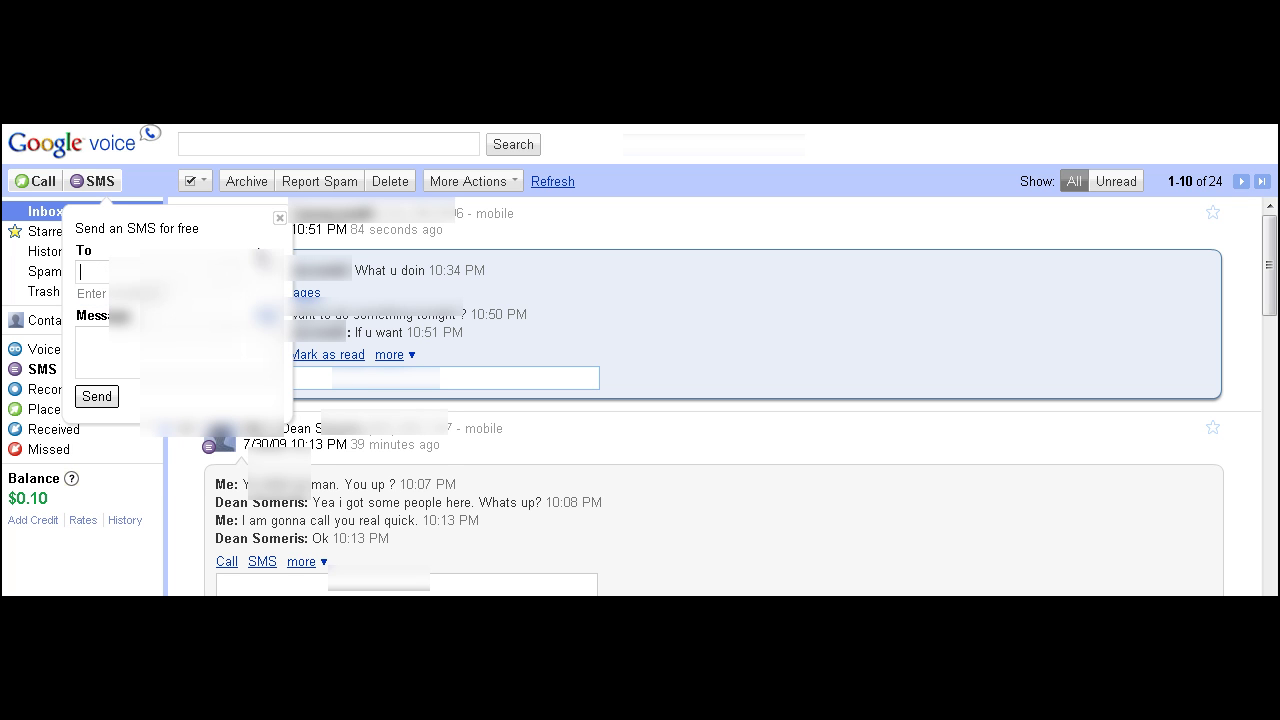
click(280, 219)
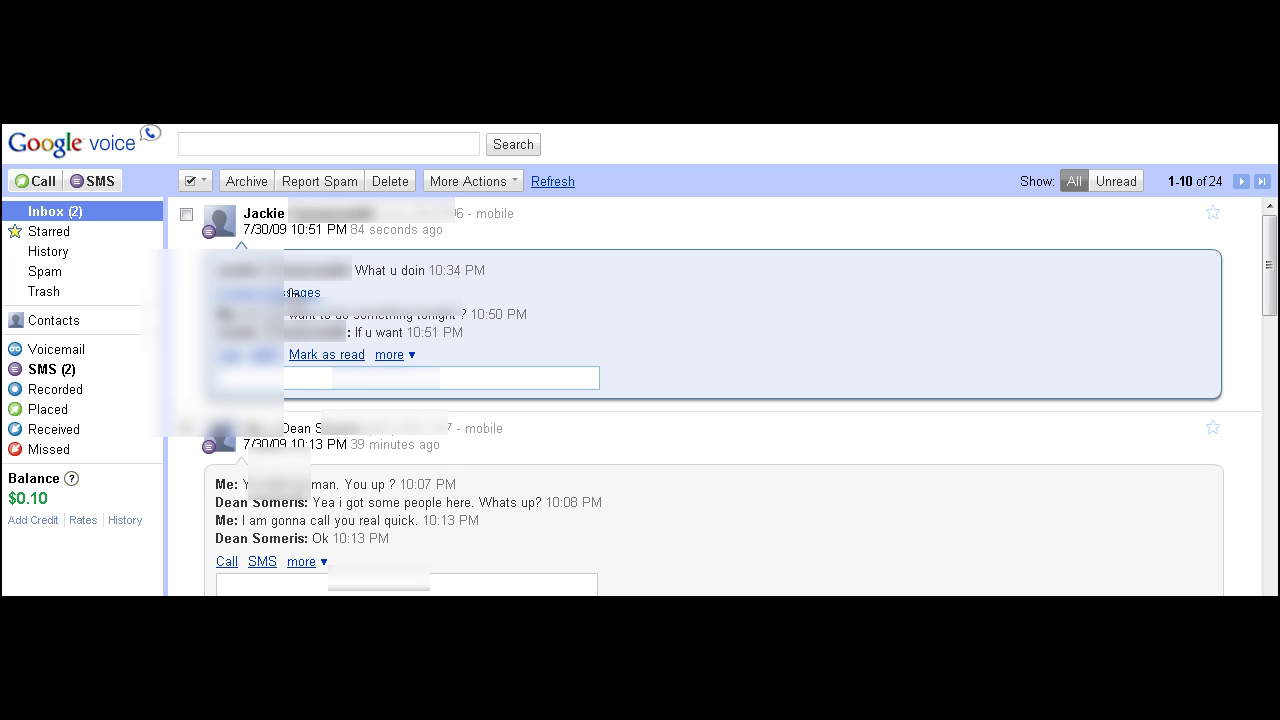